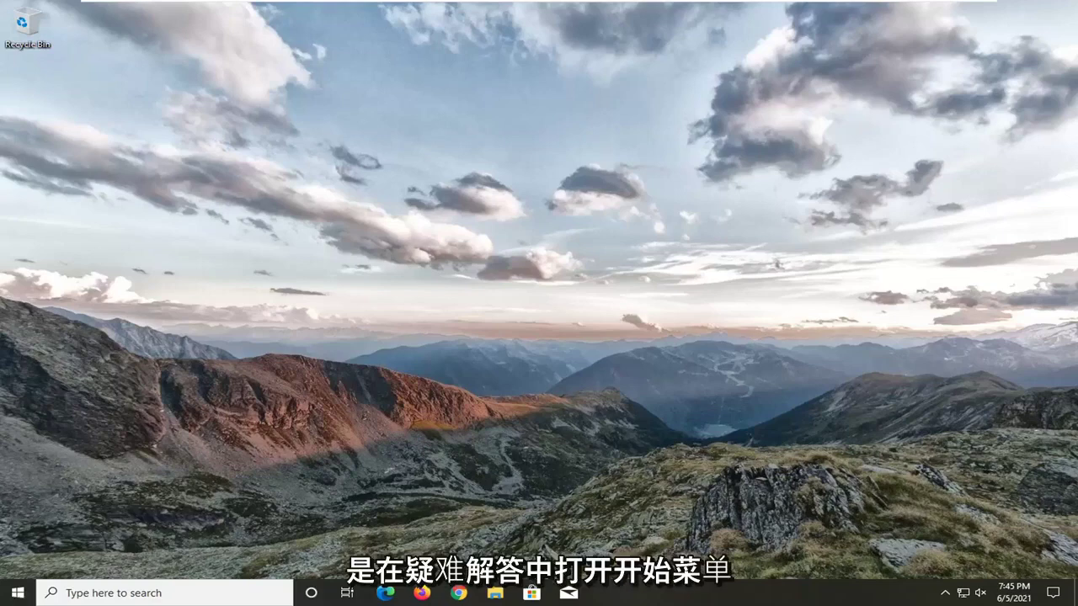
# Find Troubleshoot settings via a 'troubleshoot' search and expand Playing Audio under Additional troubleshooters
pyautogui.click(12, 598)
pyautogui.write('trouble')
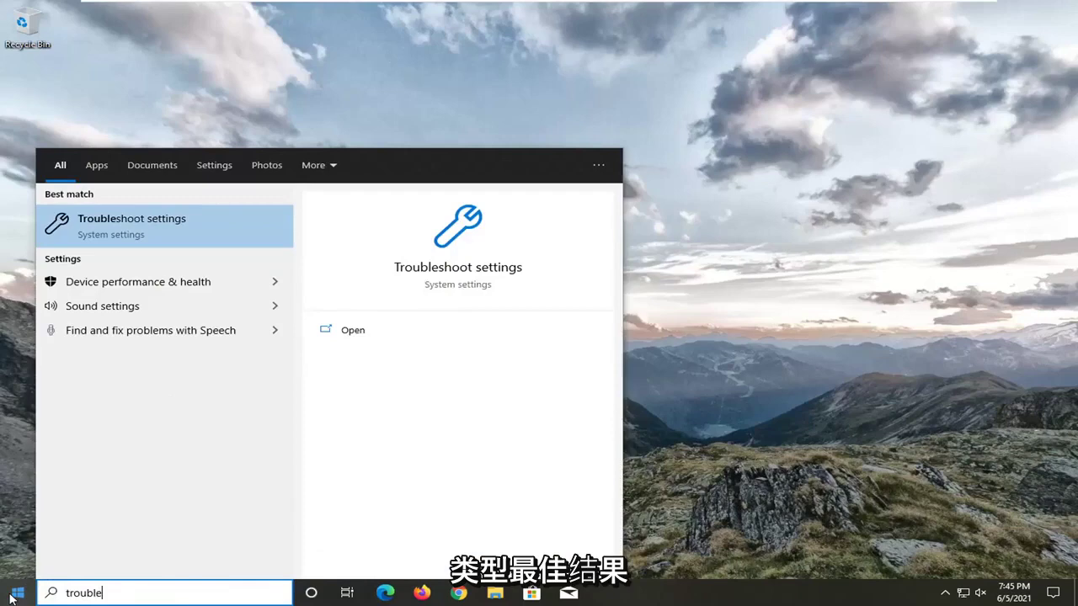
pyautogui.write('shoot')
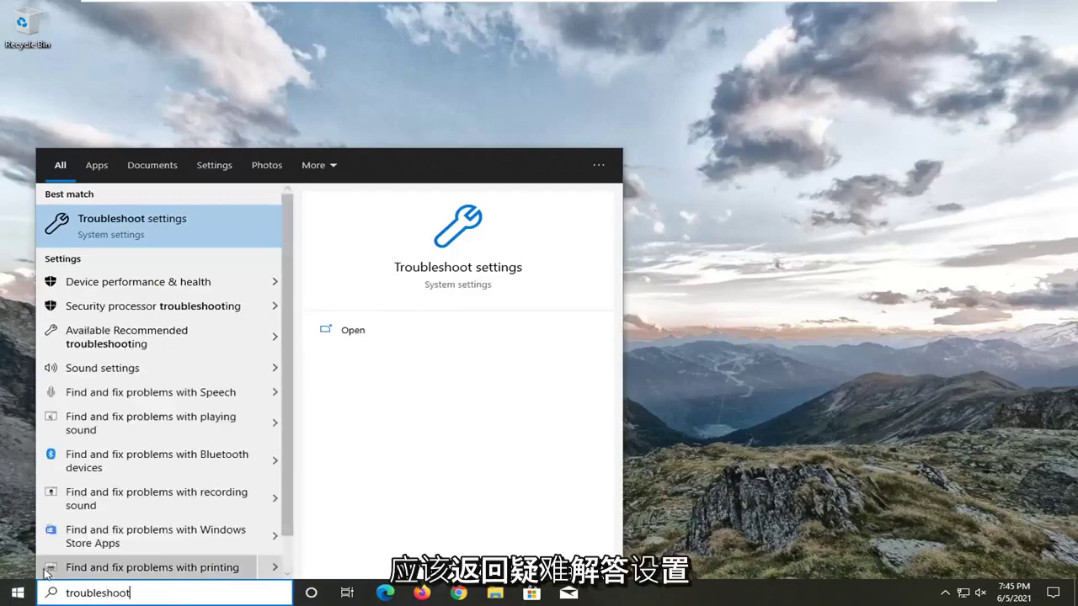
pyautogui.click(116, 239)
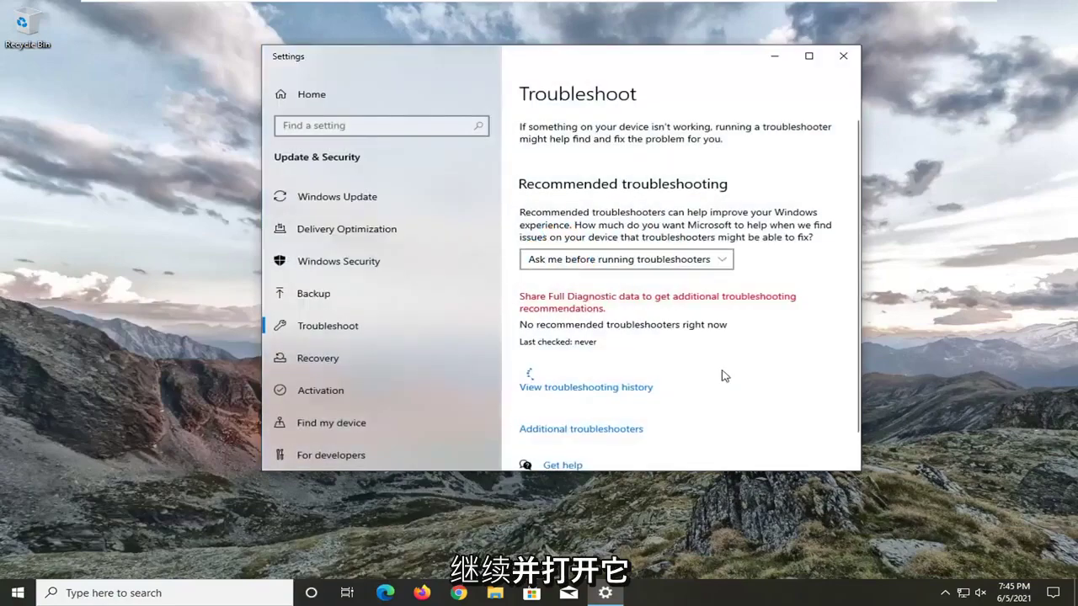
pyautogui.scroll(-1, 674, 383)
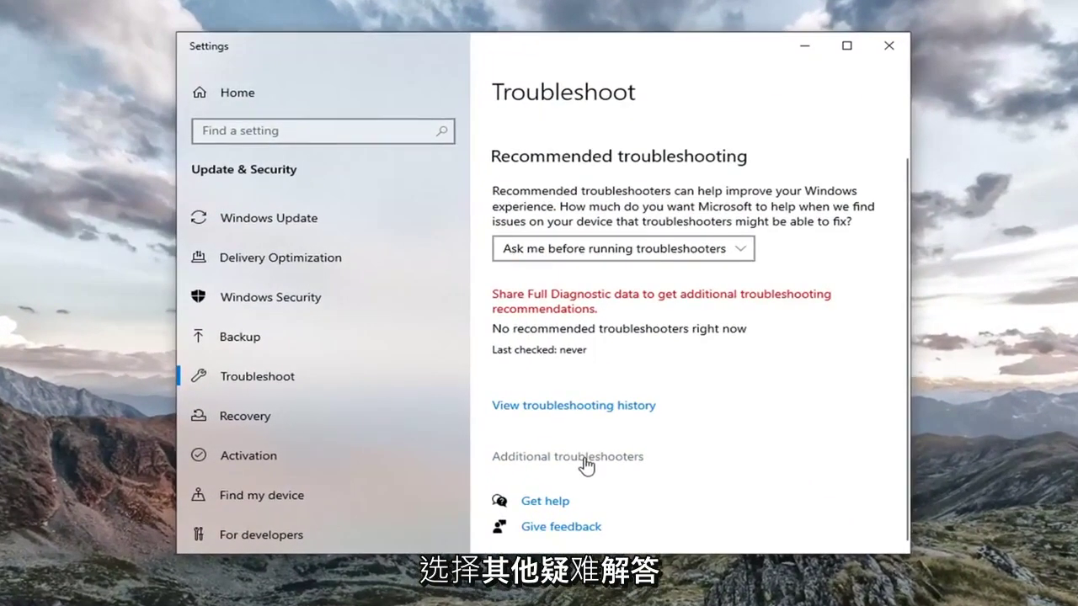
pyautogui.click(628, 444)
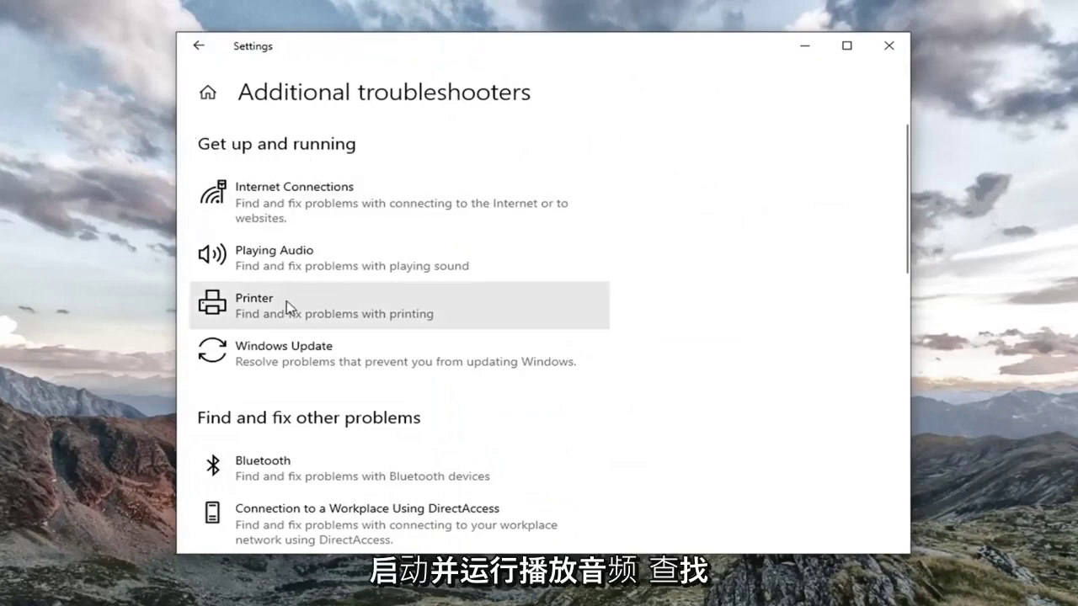
pyautogui.click(241, 264)
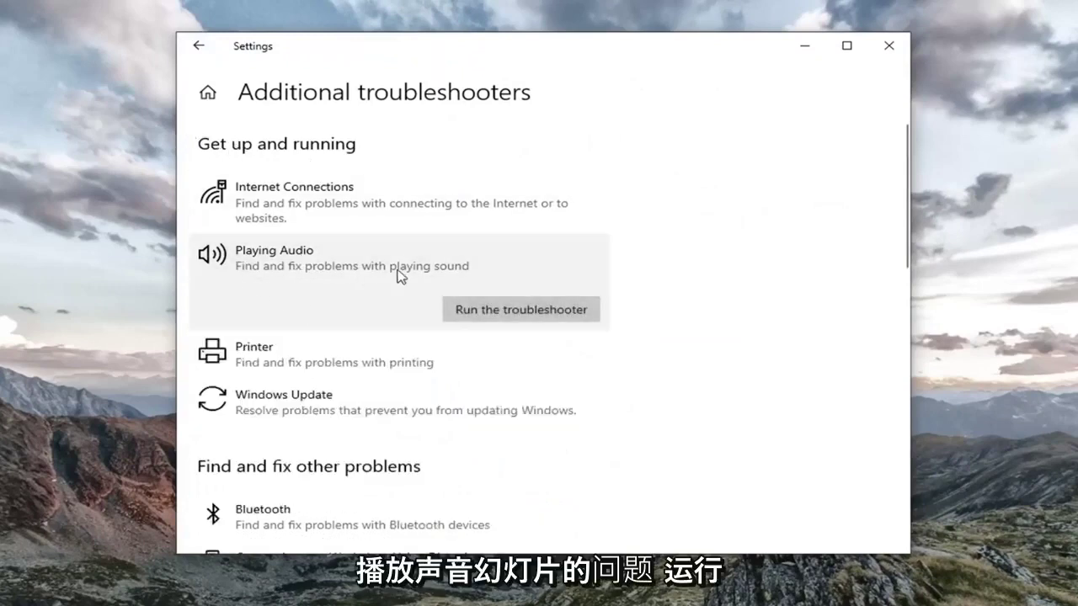
# Run the Playing Audio troubleshooter, accept the audio enhancements prompt, and close it when finished
pyautogui.click(516, 310)
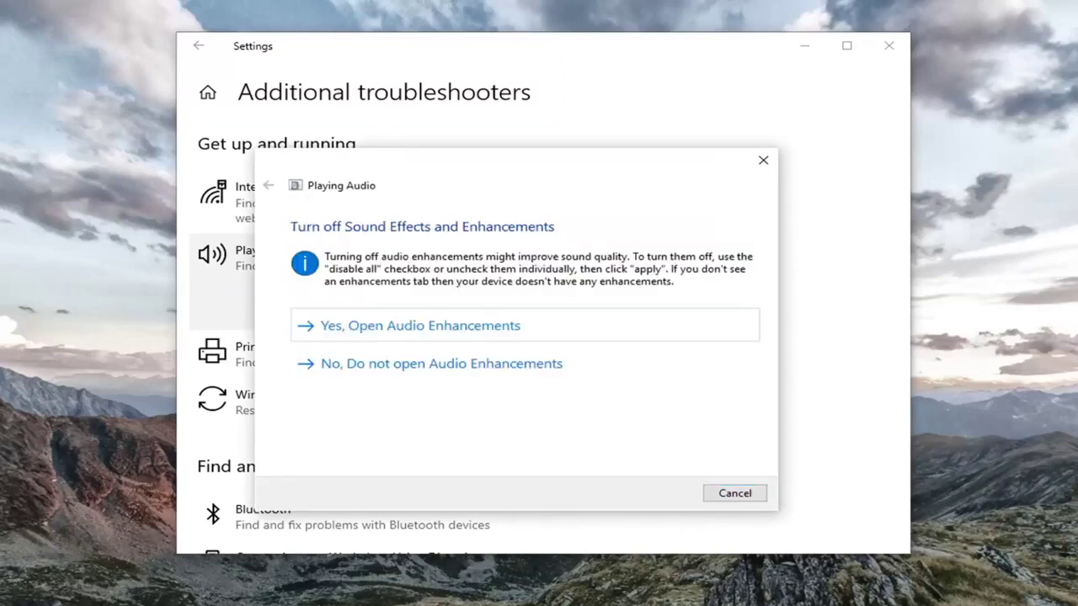
pyautogui.click(434, 327)
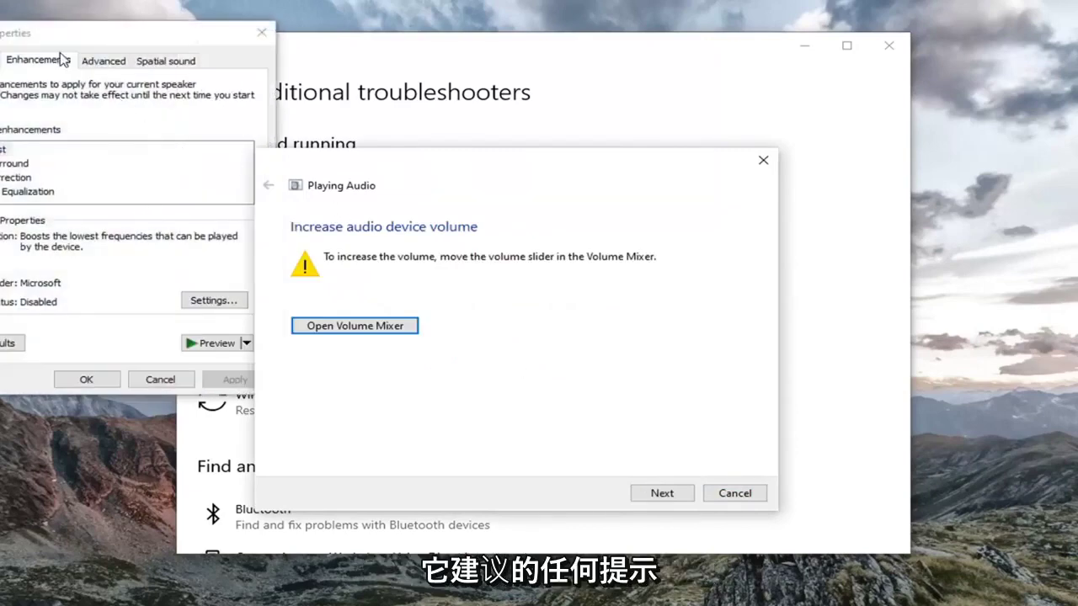
pyautogui.moveTo(67, 34); pyautogui.dragTo(401, 108)
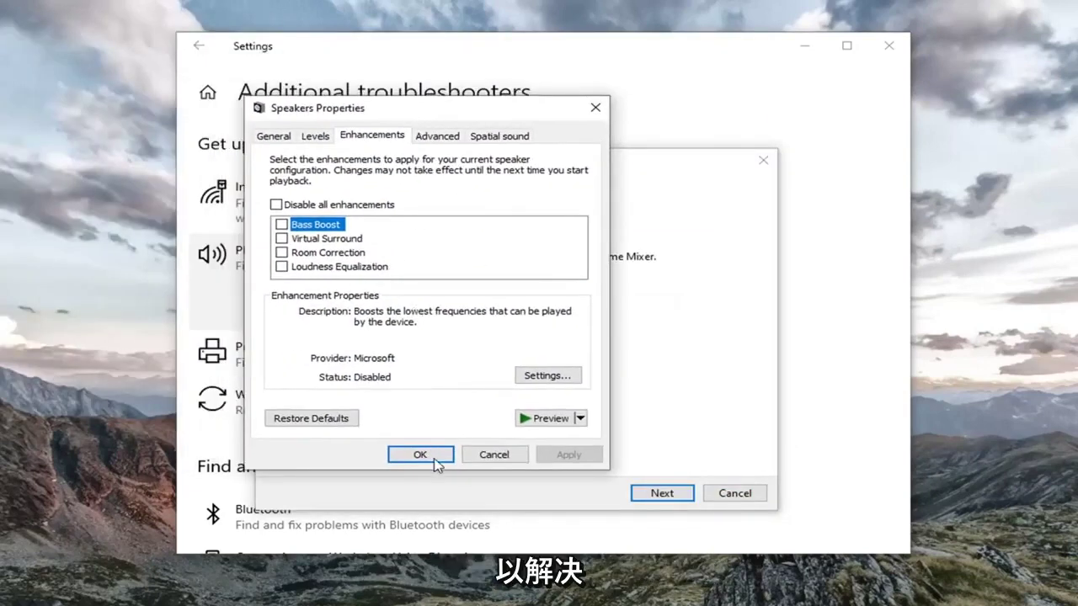
pyautogui.click(503, 456)
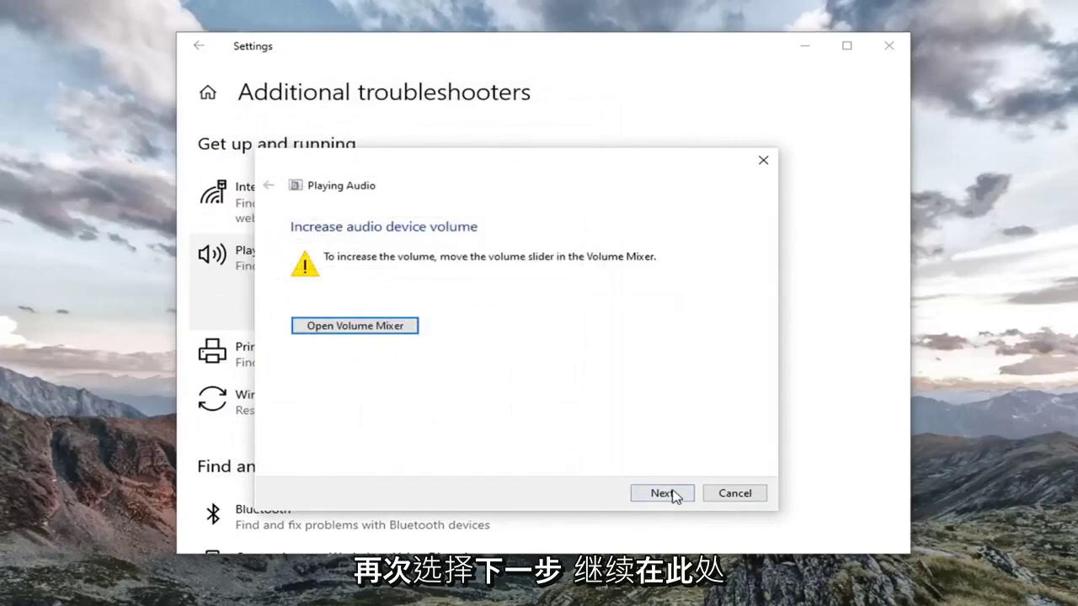
pyautogui.click(662, 494)
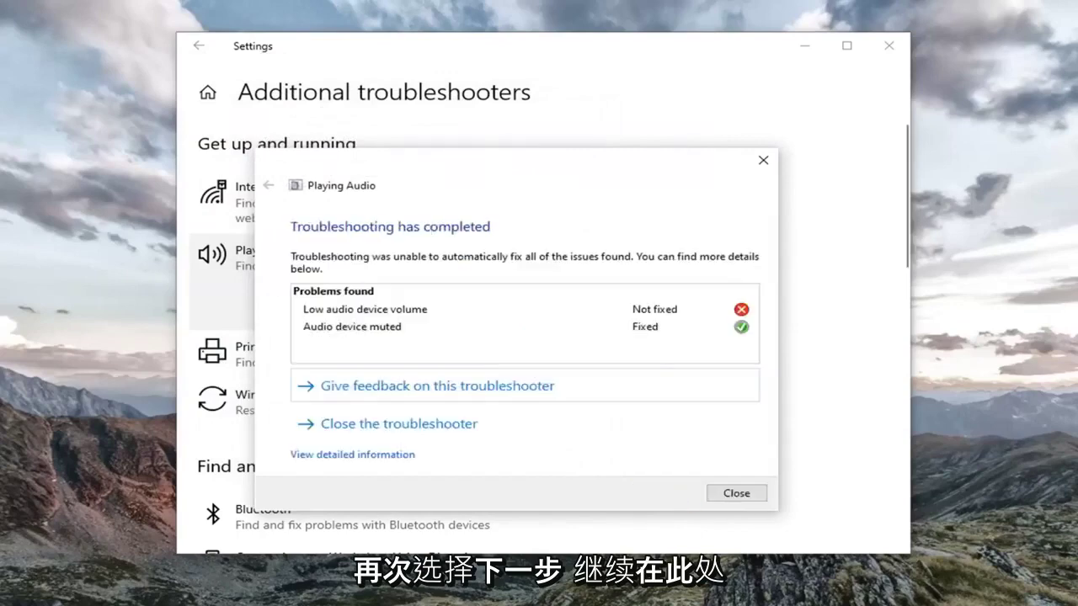
pyautogui.click(738, 494)
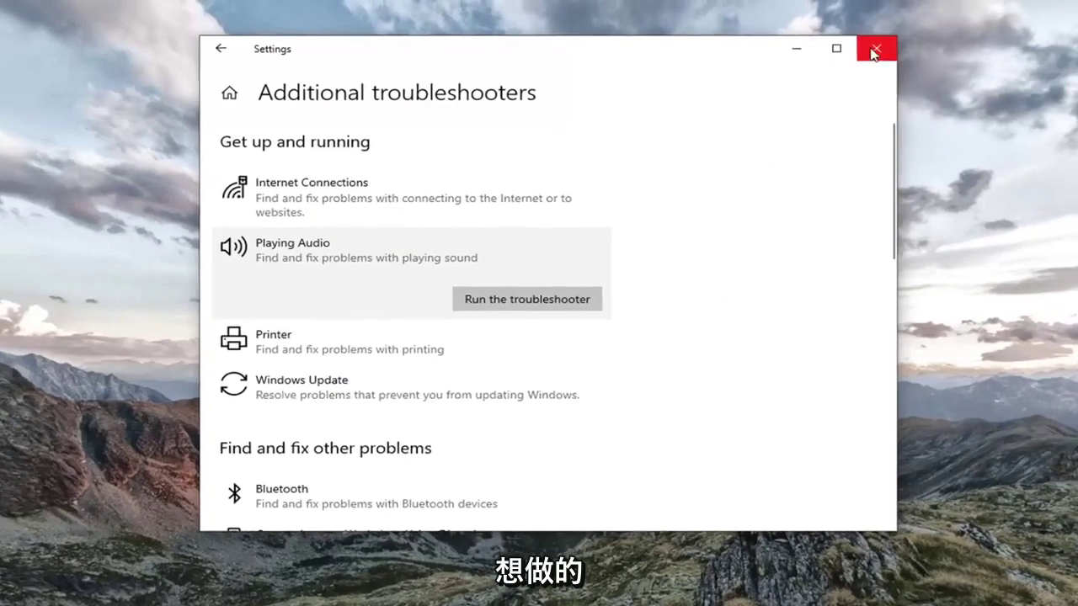
# Close Settings and open Control Panel from Start, viewing all items as large icons
pyautogui.click(888, 45)
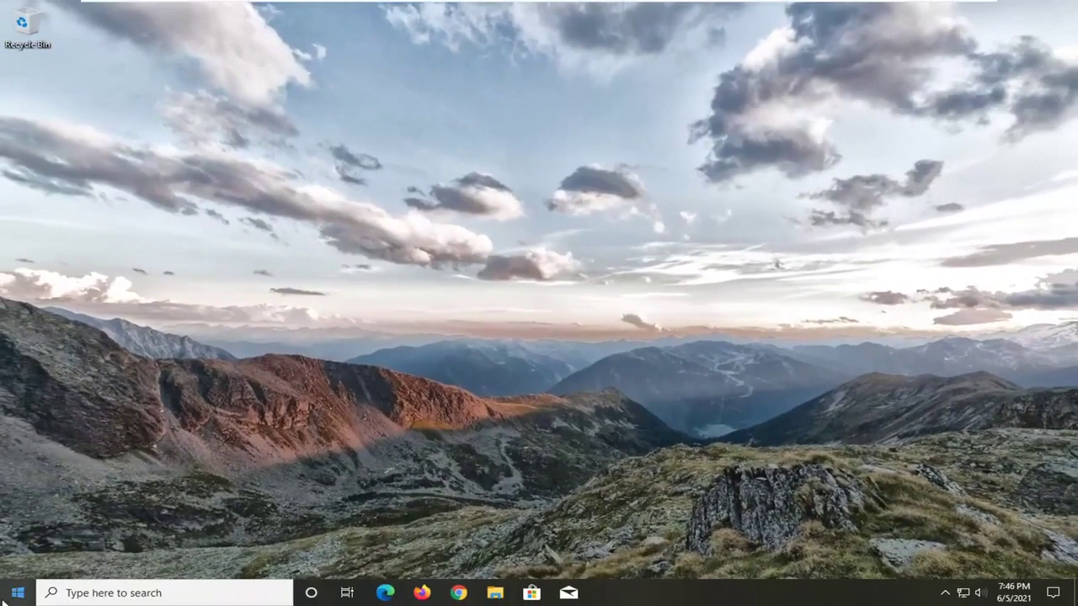
pyautogui.click(15, 595)
pyautogui.click(7, 600)
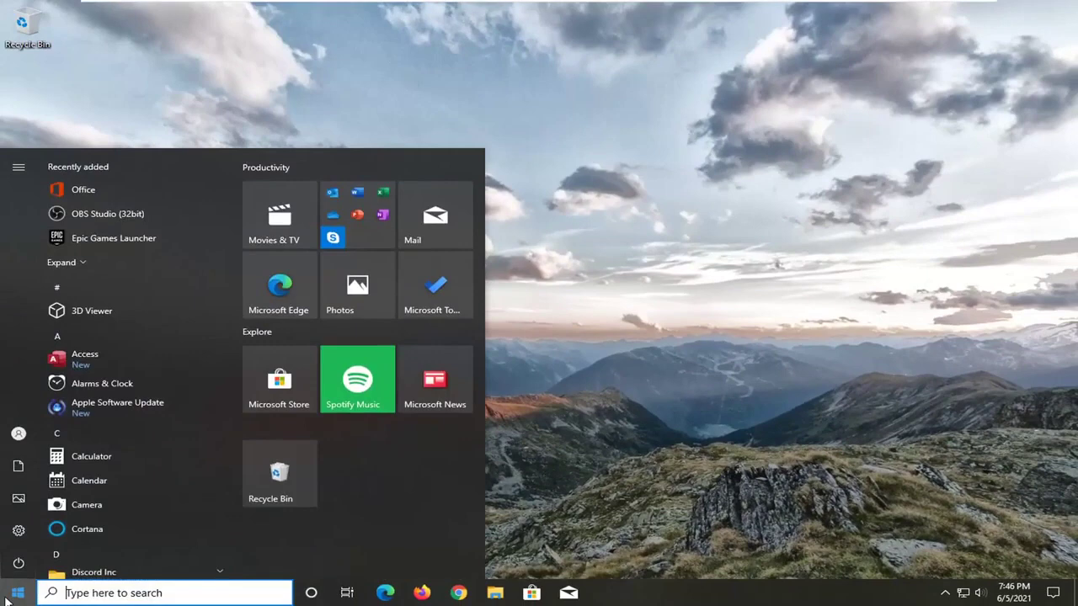
pyautogui.write('control panel')
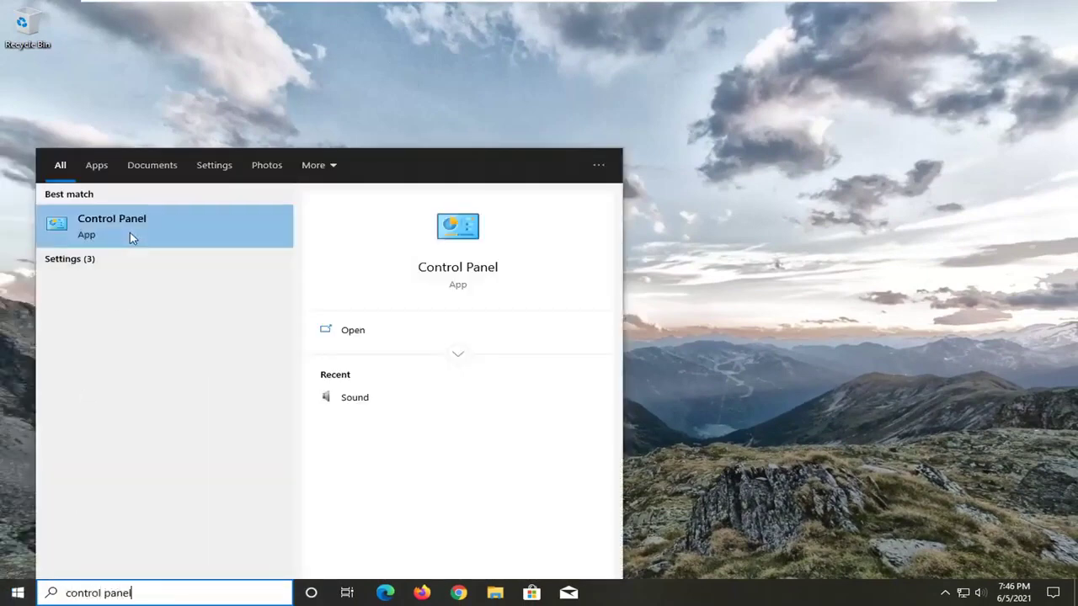
pyautogui.click(154, 234)
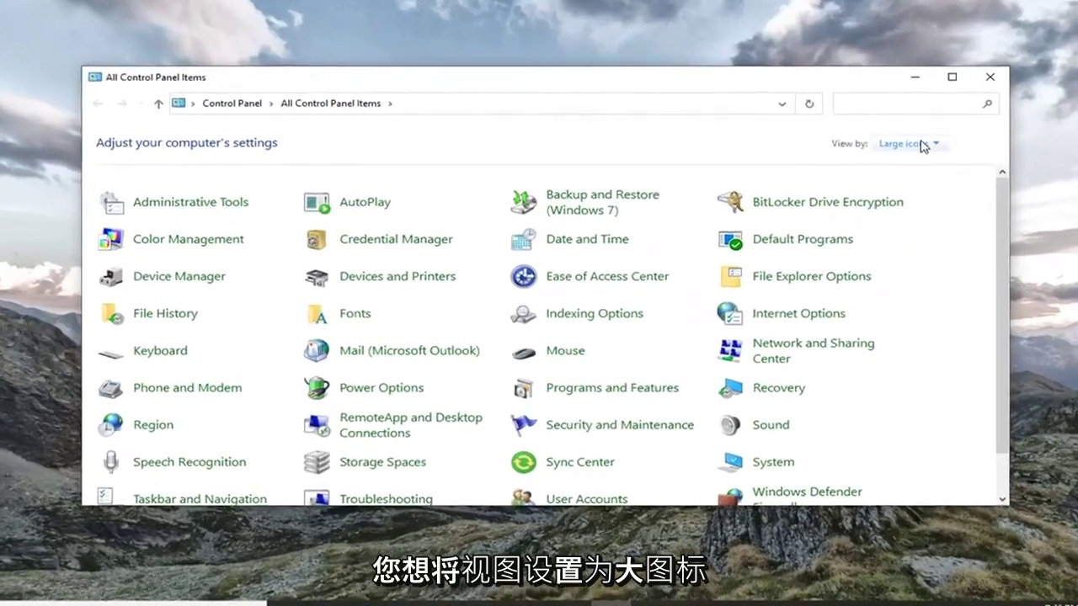
pyautogui.click(880, 156)
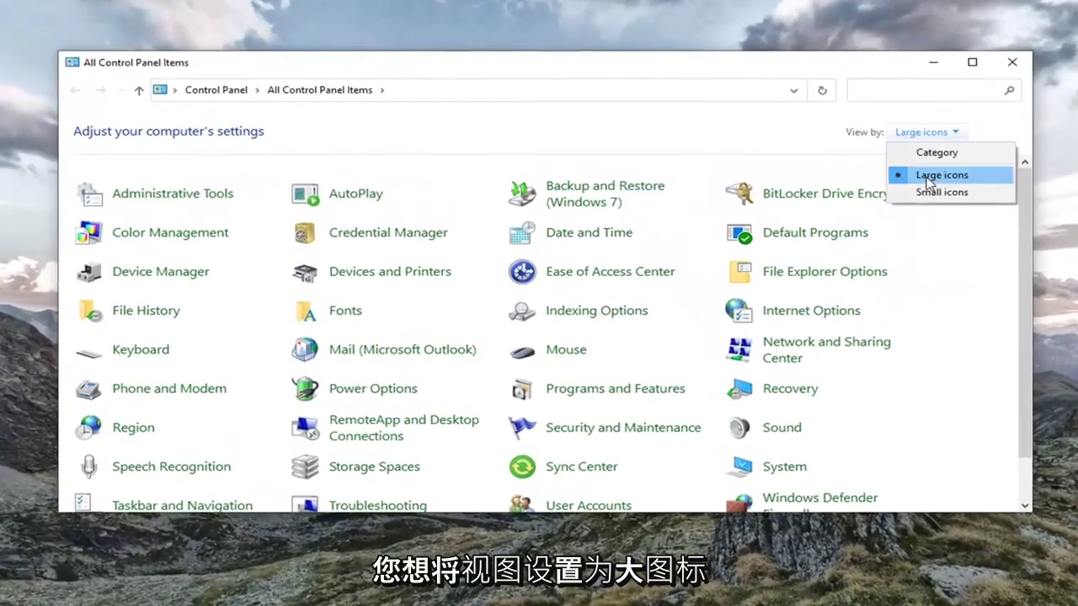
pyautogui.click(890, 191)
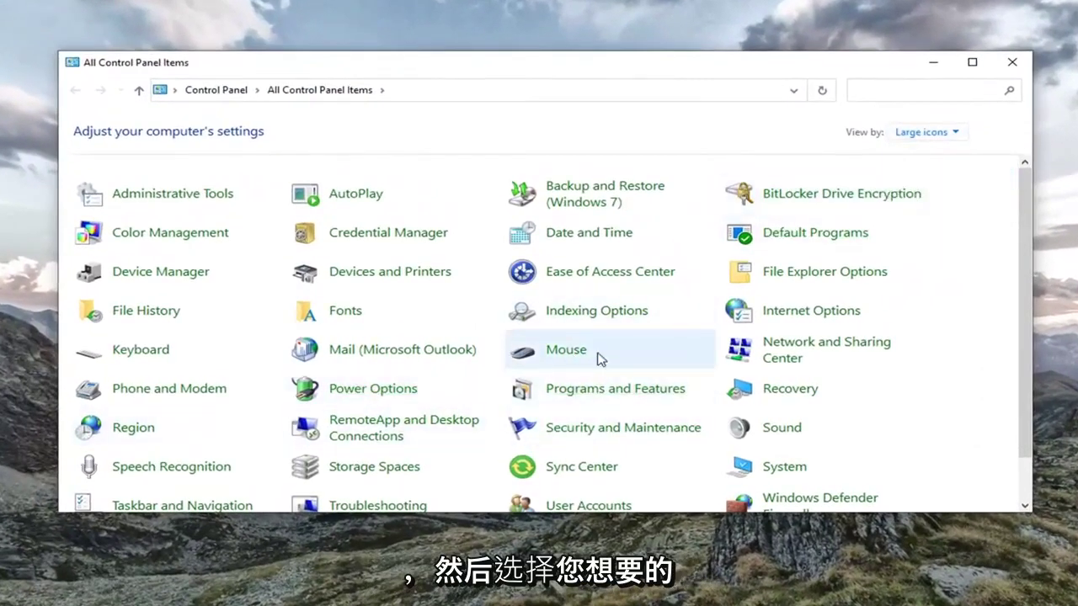
# Tick Disable all enhancements in Speakers Properties, confirm both Sound dialogs, and close Control Panel
pyautogui.click(772, 430)
pyautogui.moveTo(151, 16)
pyautogui.mouseDown()
pyautogui.moveTo(469, 67)
pyautogui.moveTo(504, 93)
pyautogui.mouseUp()
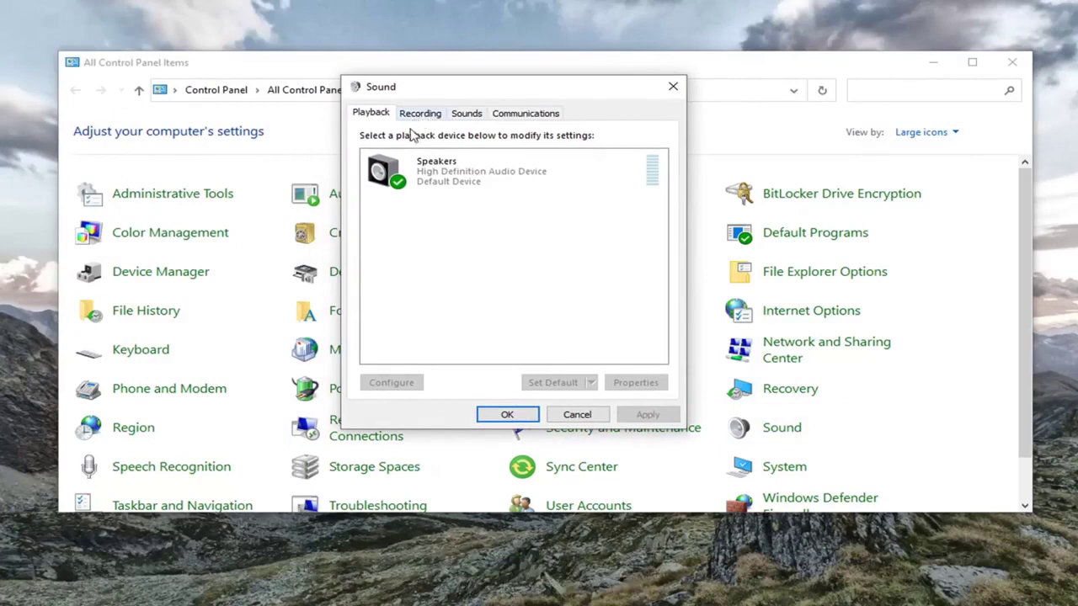
pyautogui.click(429, 178)
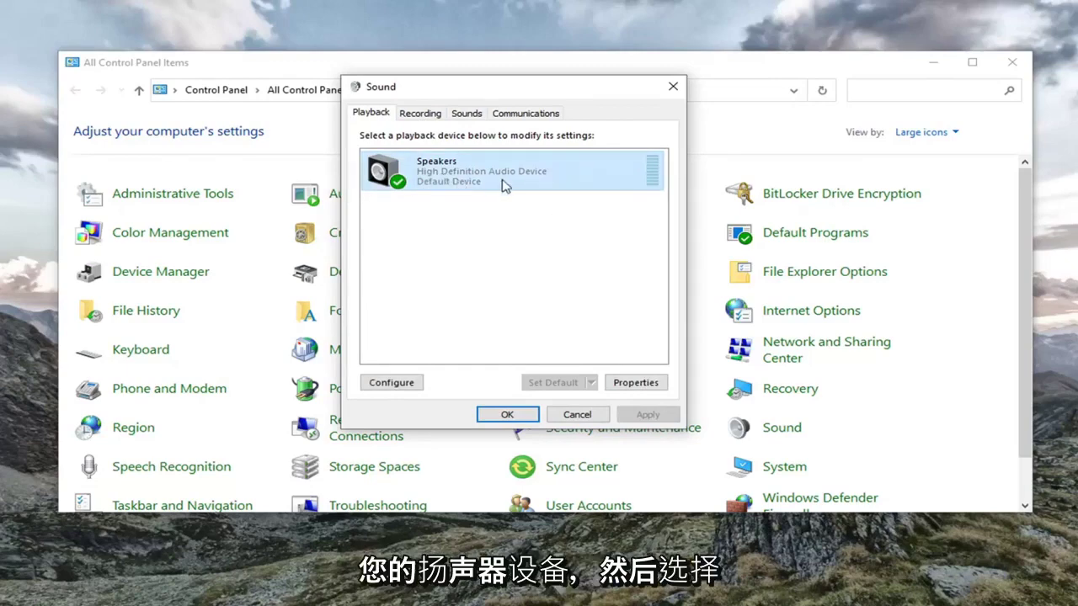
pyautogui.click(634, 382)
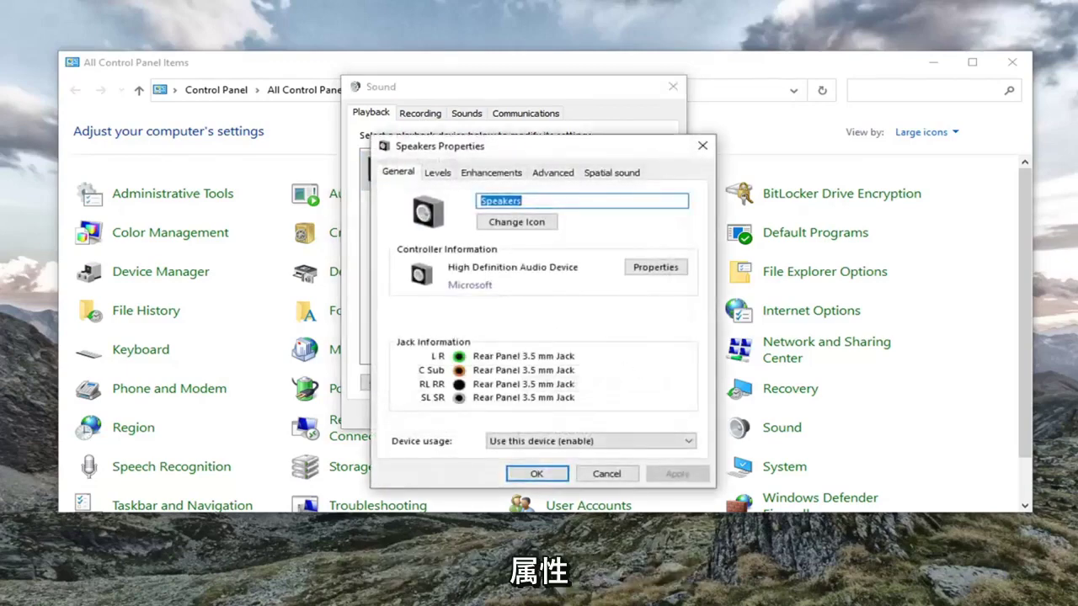
pyautogui.moveTo(506, 148); pyautogui.dragTo(480, 101)
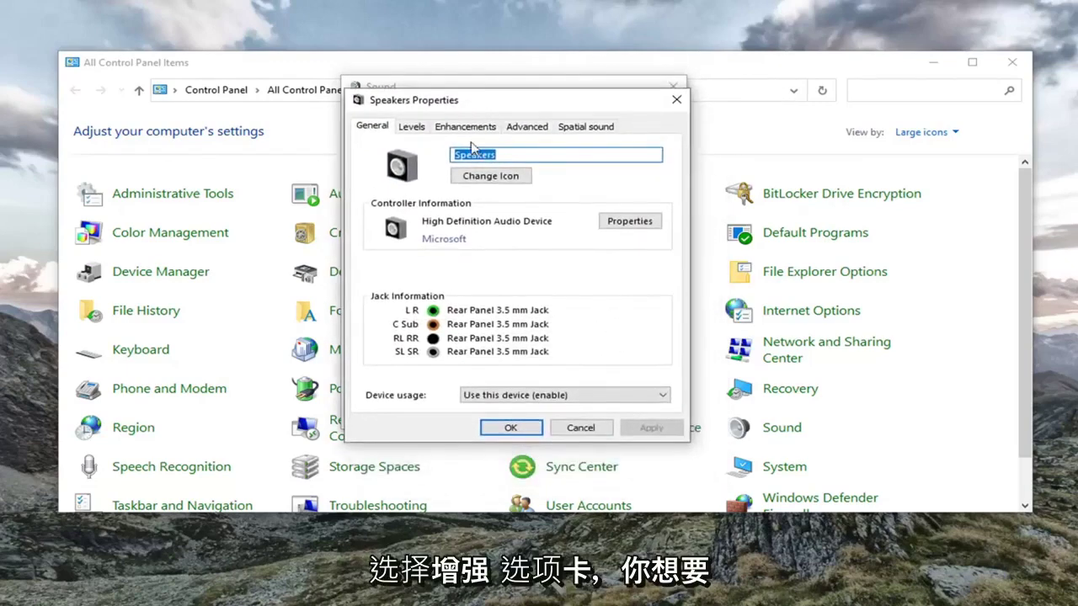
pyautogui.click(464, 128)
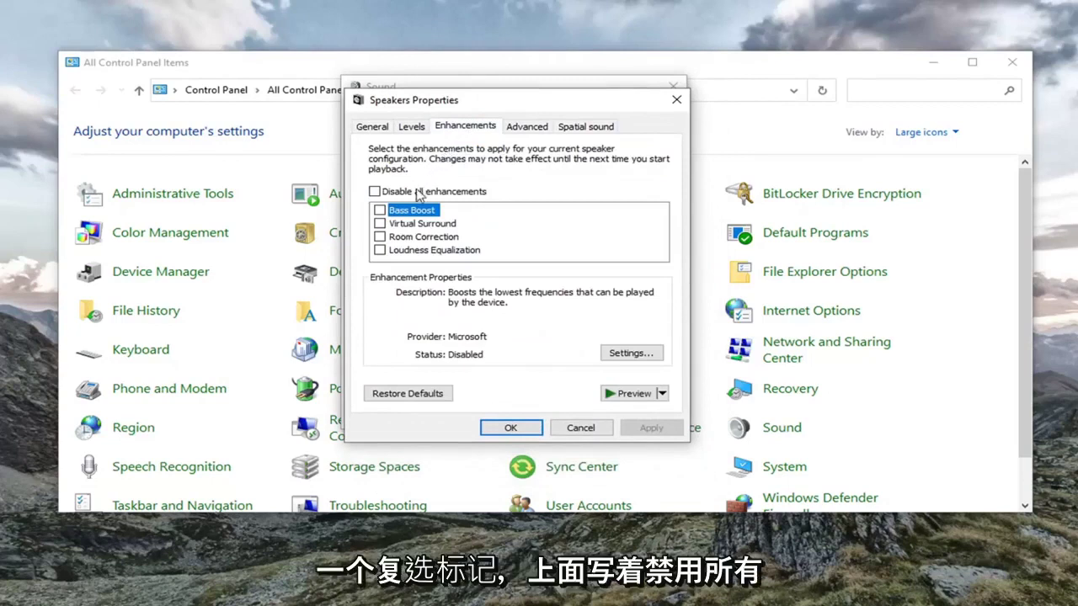
pyautogui.click(411, 195)
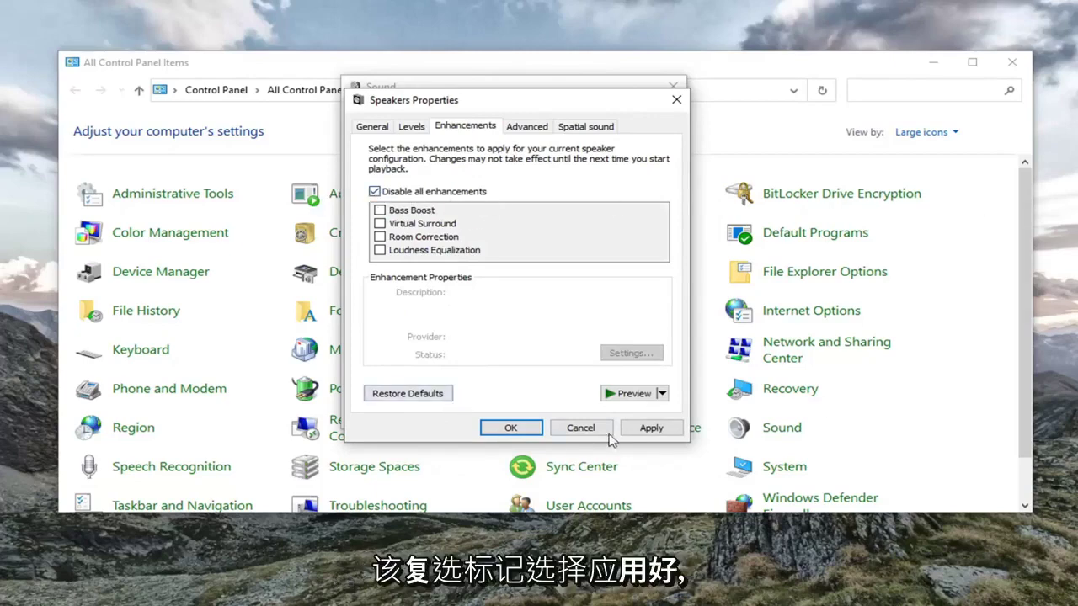
pyautogui.click(508, 429)
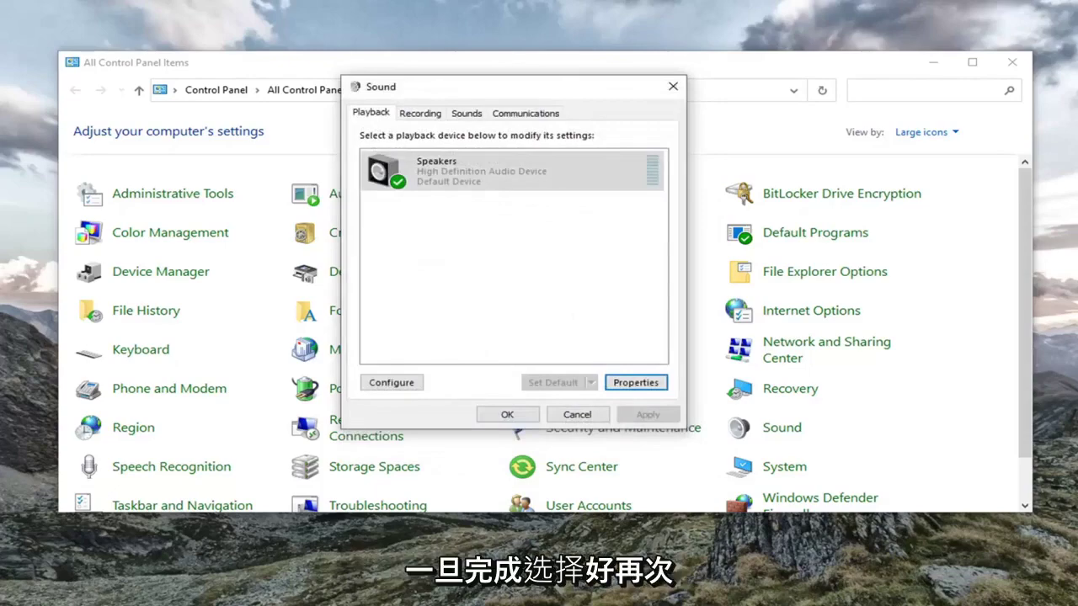
pyautogui.click(507, 414)
pyautogui.click(1012, 62)
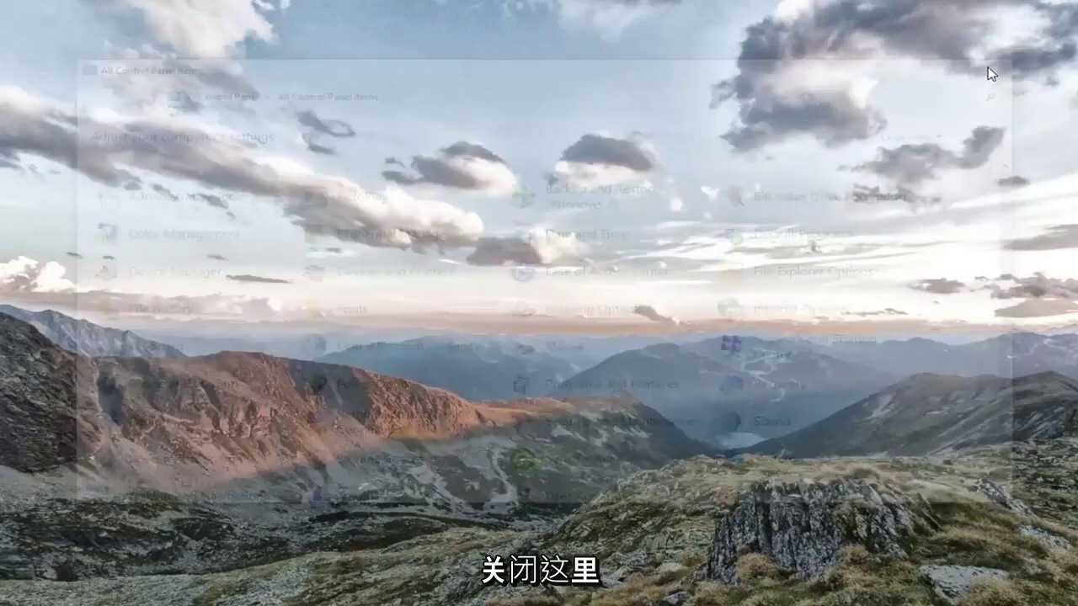
# Launch Device Manager from a Start search for 'device manager'
pyautogui.click(5, 600)
pyautogui.write('d')
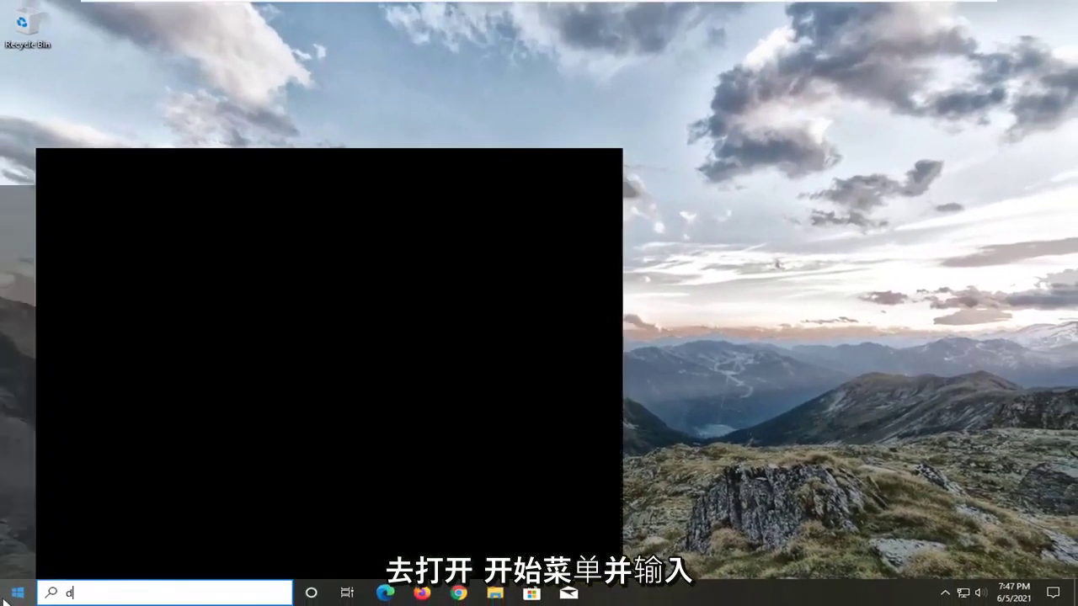
pyautogui.write('evice manager')
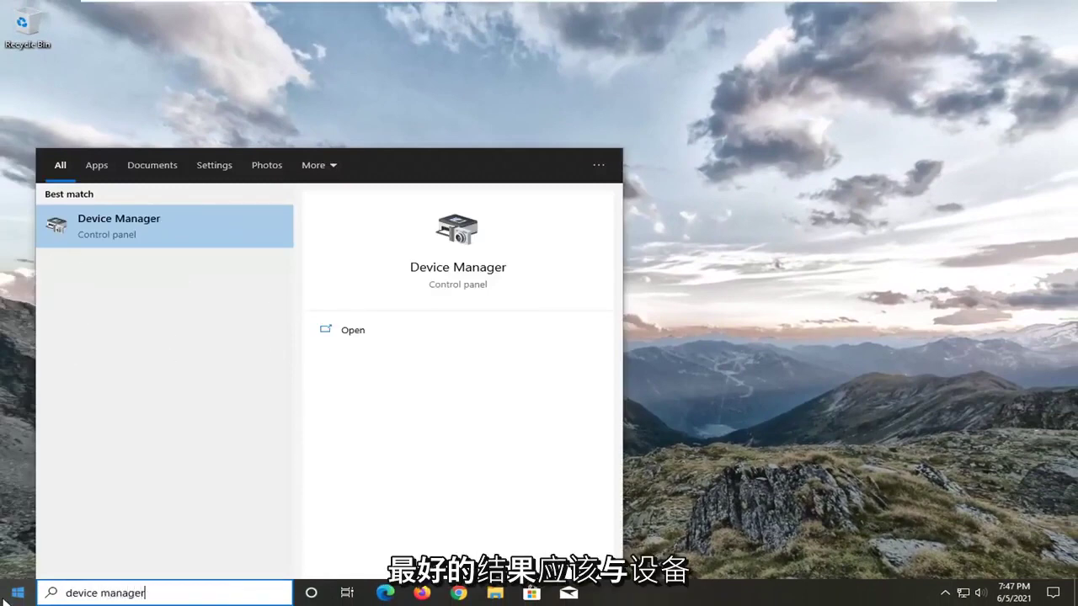
pyautogui.click(127, 230)
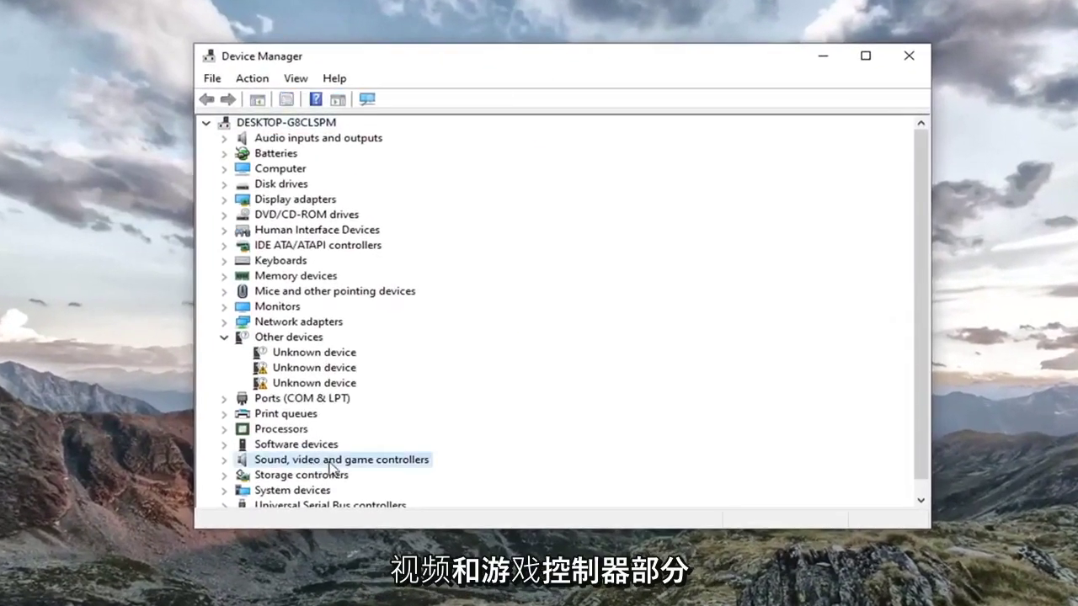
# Expand Sound, video and game controllers and bring up the High Definition Audio Device's context menu
pyautogui.doubleClick(280, 445)
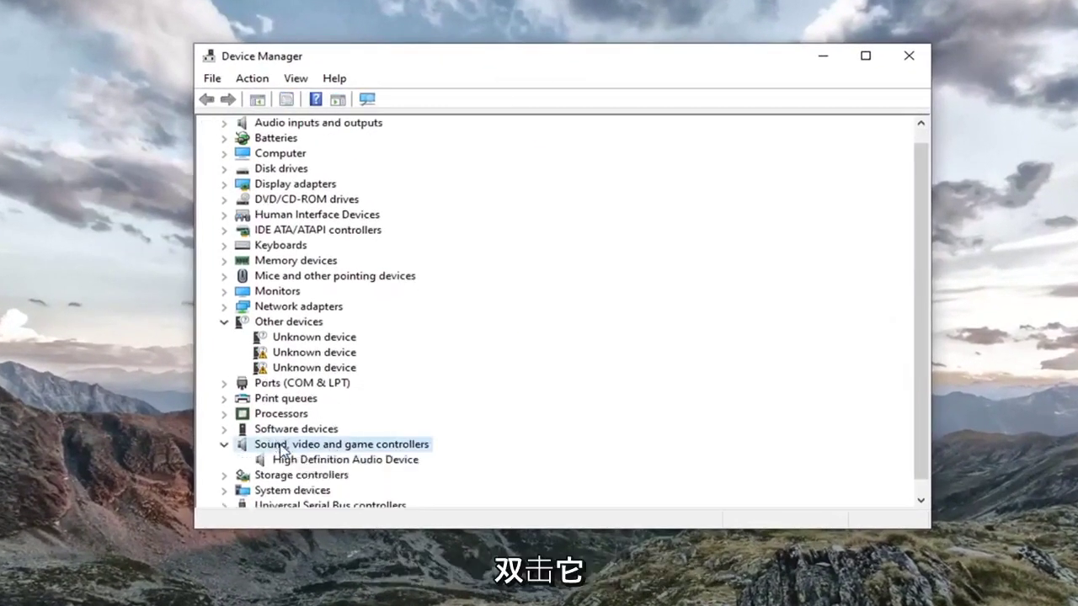
pyautogui.click(373, 448)
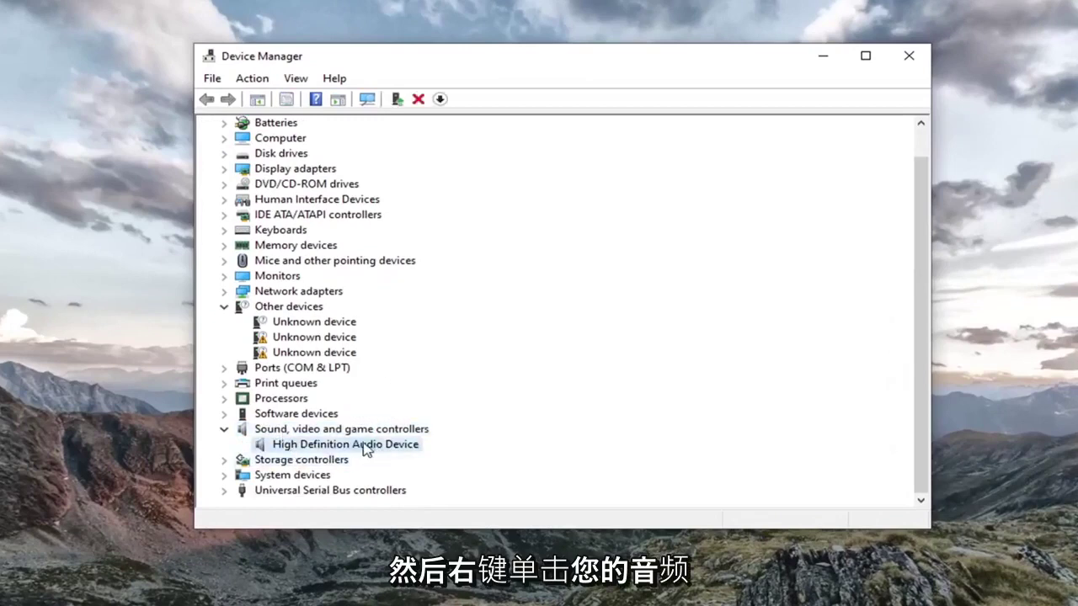
pyautogui.rightClick(367, 449)
pyautogui.press('Escape')
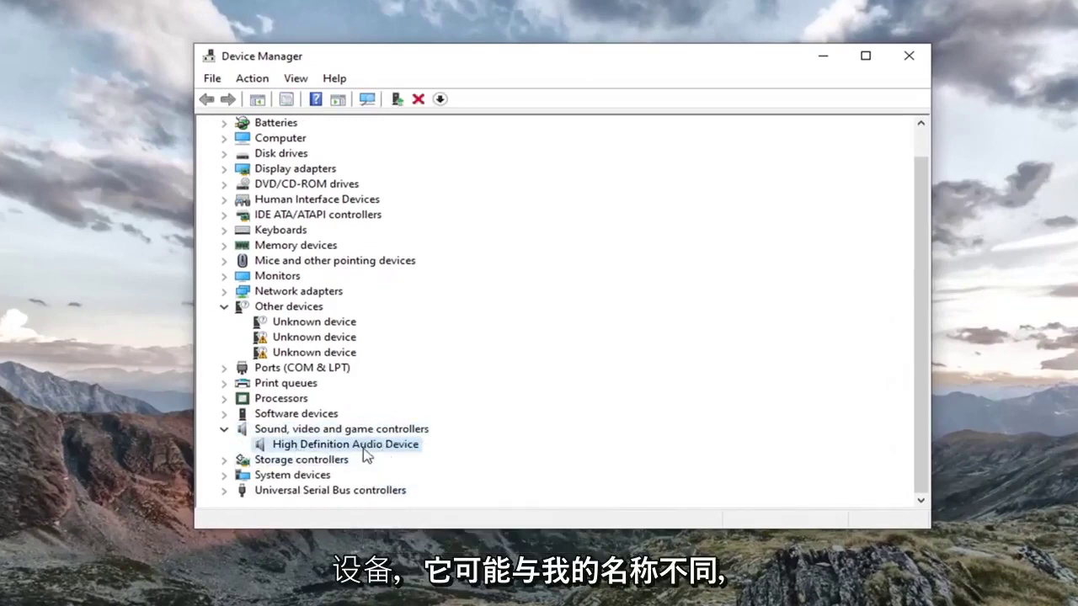
pyautogui.rightClick(367, 451)
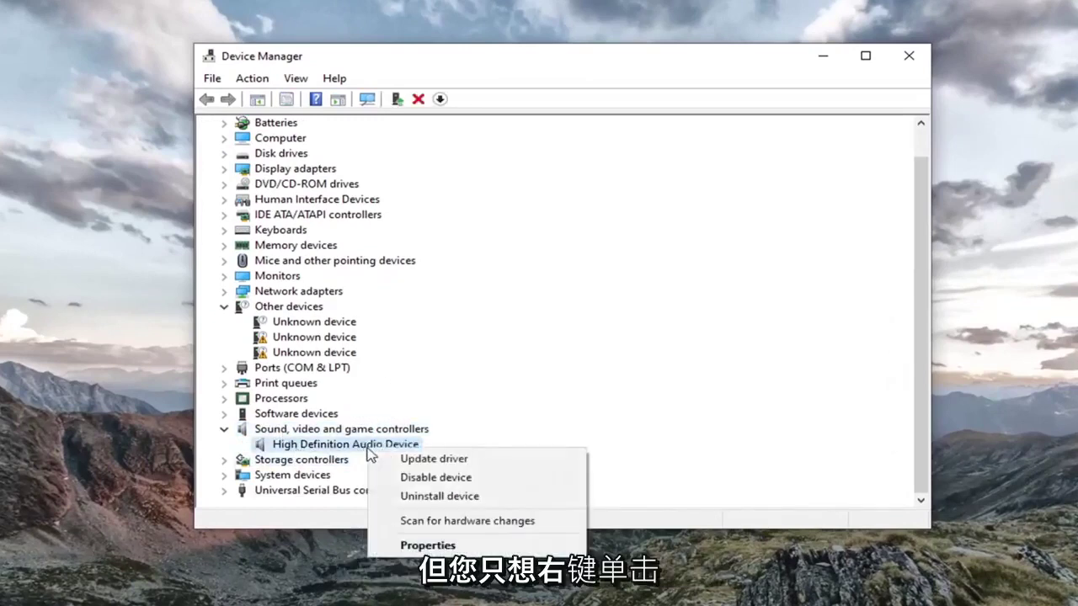
# Reinstall the High Definition Audio Device driver from the list of drivers on the computer
pyautogui.click(438, 462)
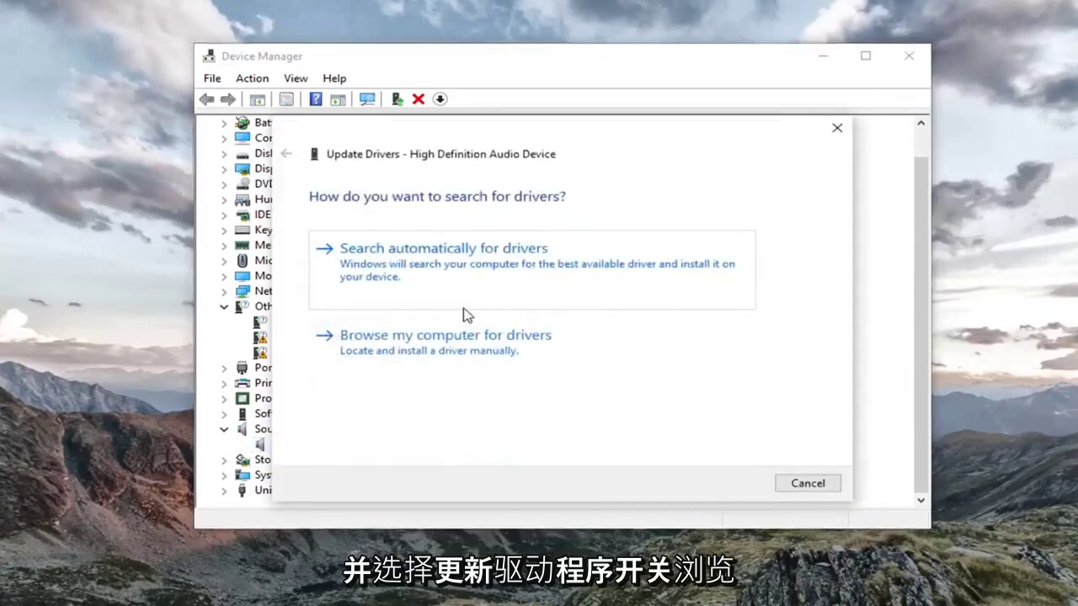
pyautogui.click(469, 362)
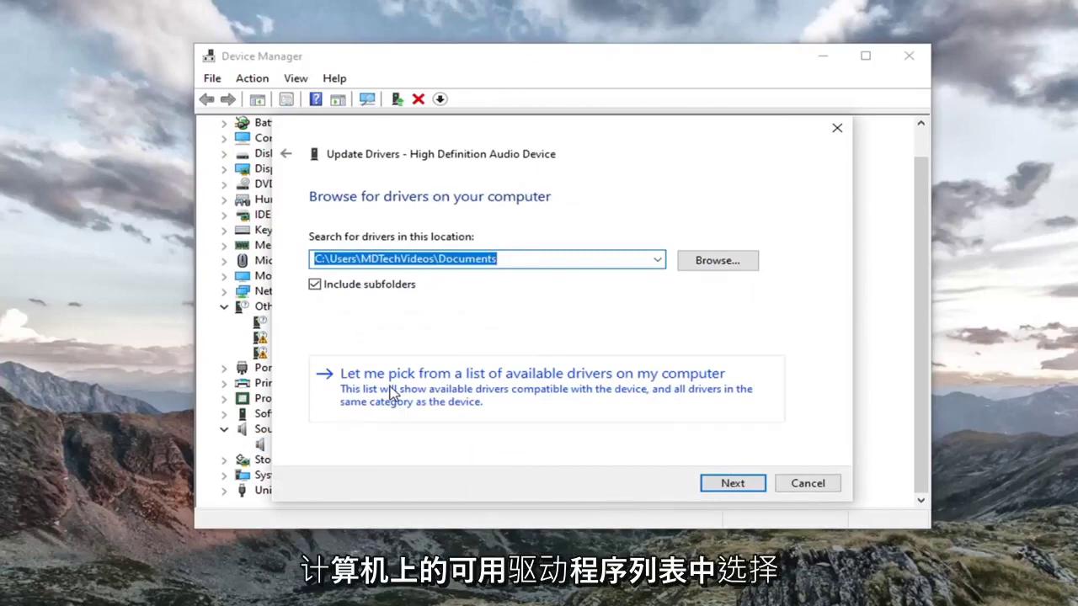
pyautogui.click(587, 396)
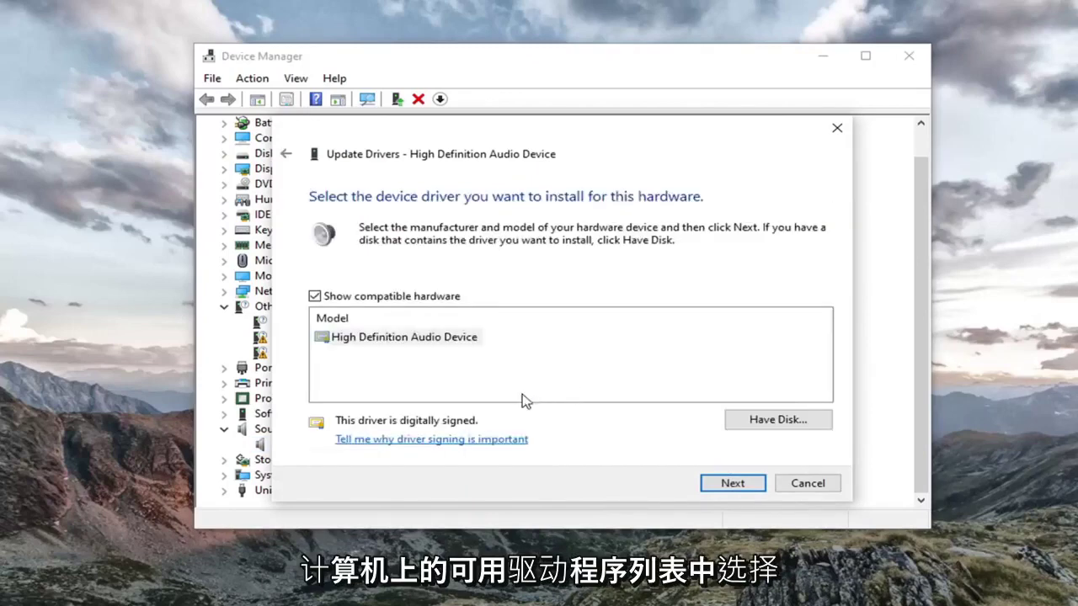
pyautogui.click(426, 337)
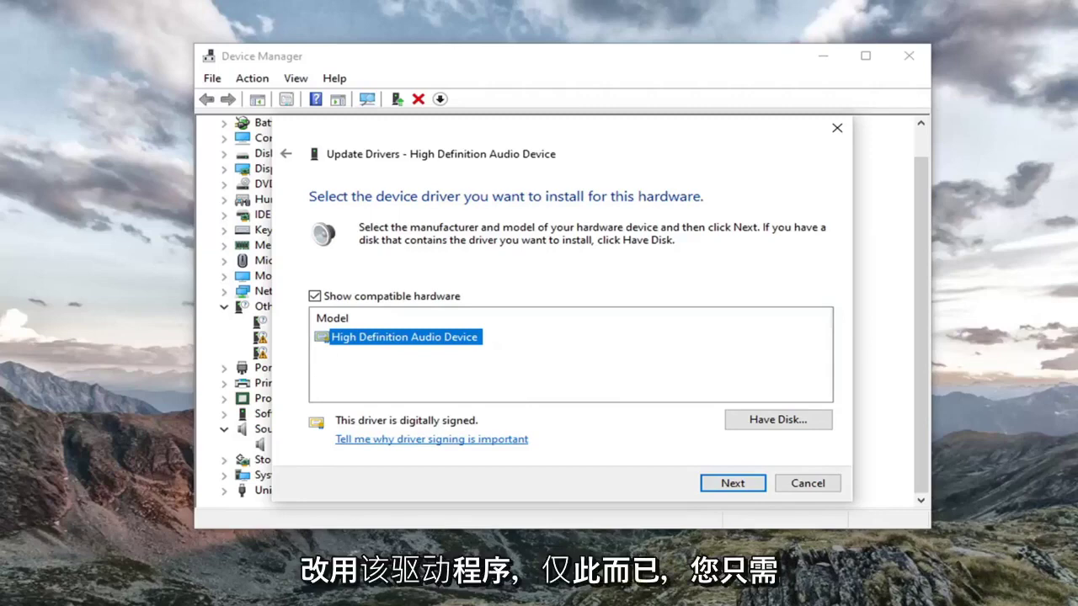
pyautogui.click(714, 482)
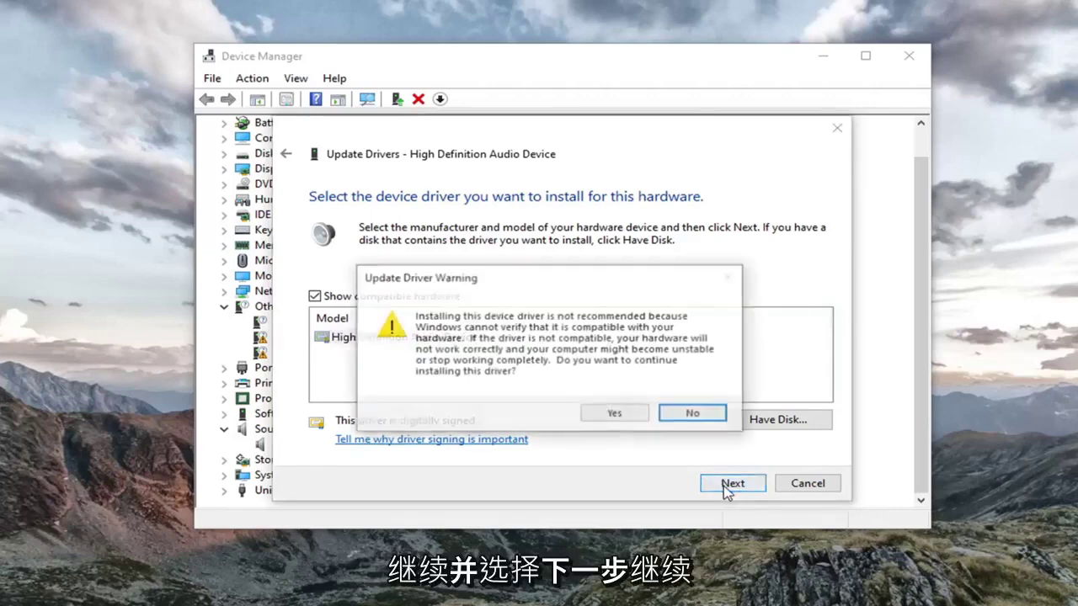
pyautogui.click(606, 425)
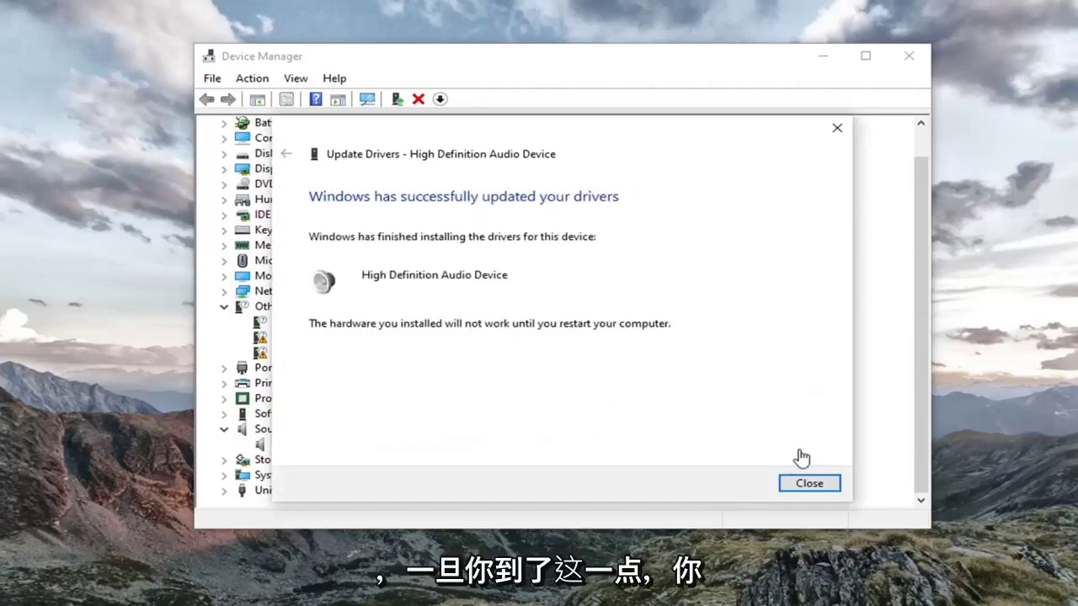
pyautogui.click(808, 482)
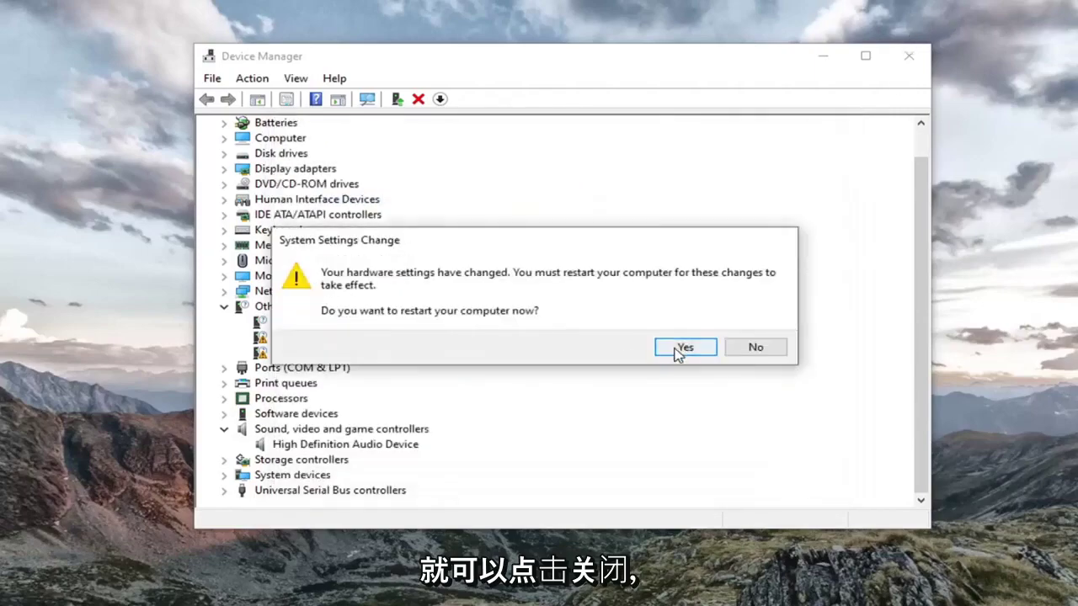
# Accept the System Settings Change prompt to restart the computer now
pyautogui.click(680, 348)
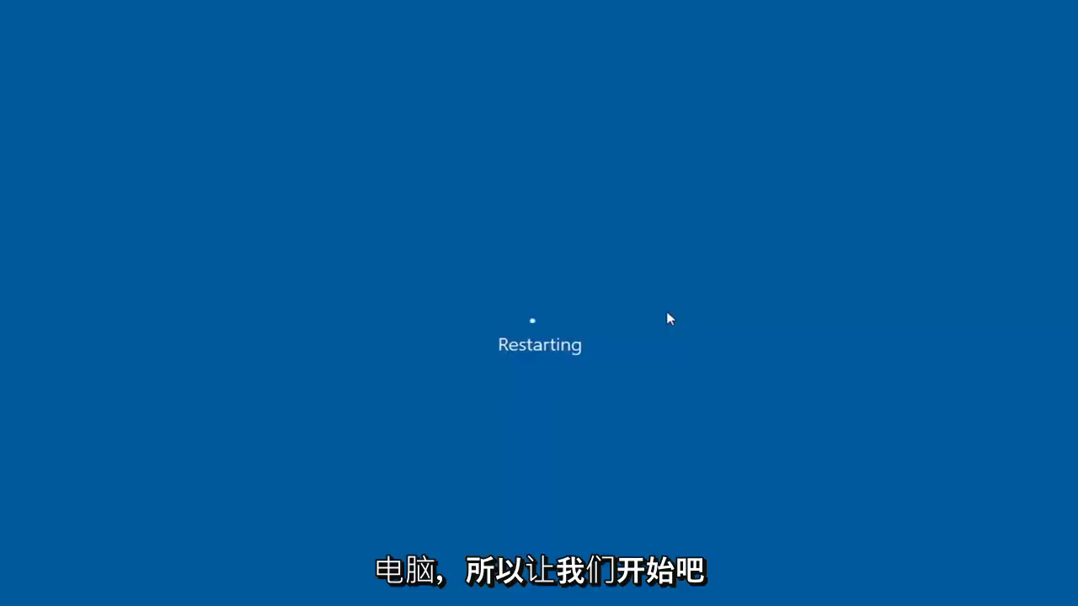